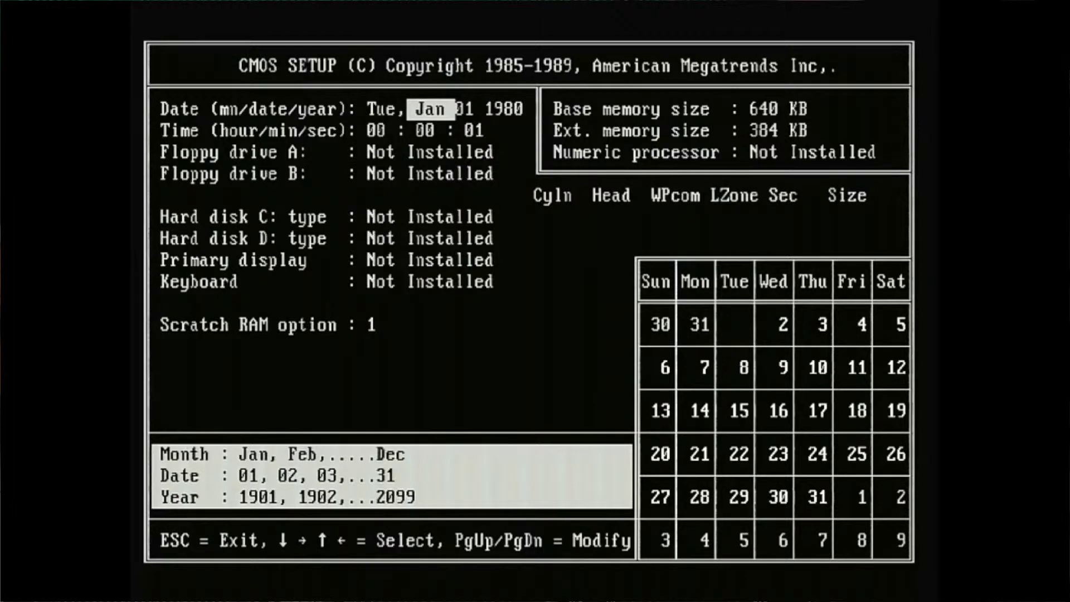
# Step: Set the month of the system date to Jun
pyautogui.press('pageup')
pyautogui.press('pageup')
pyautogui.press('pageup')
pyautogui.press('pageup')
pyautogui.press('pageup')
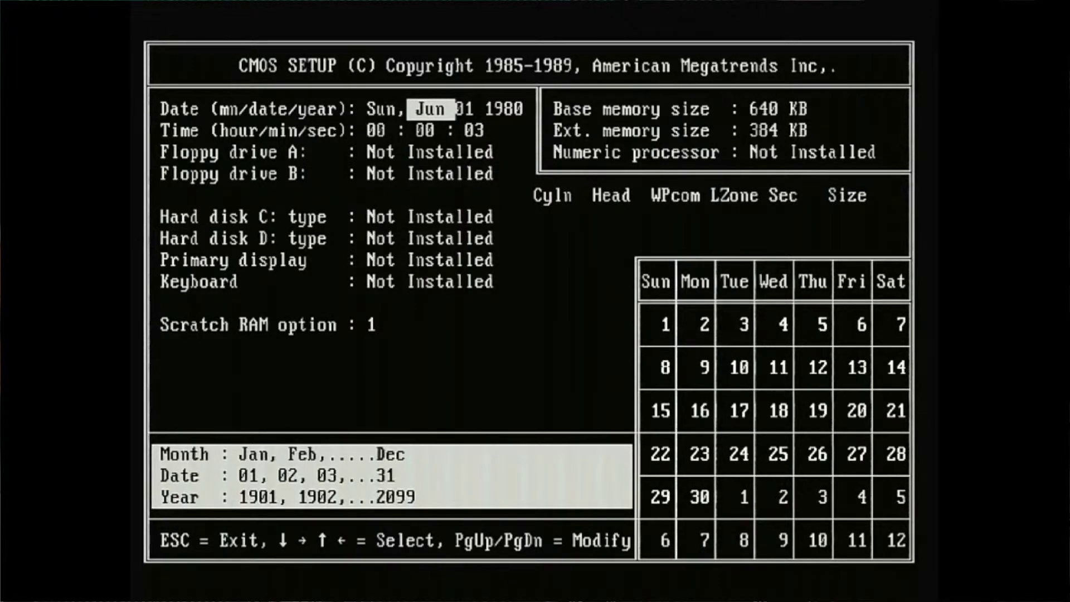
# Step: Set the day of the system date to 20
pyautogui.press('Right')
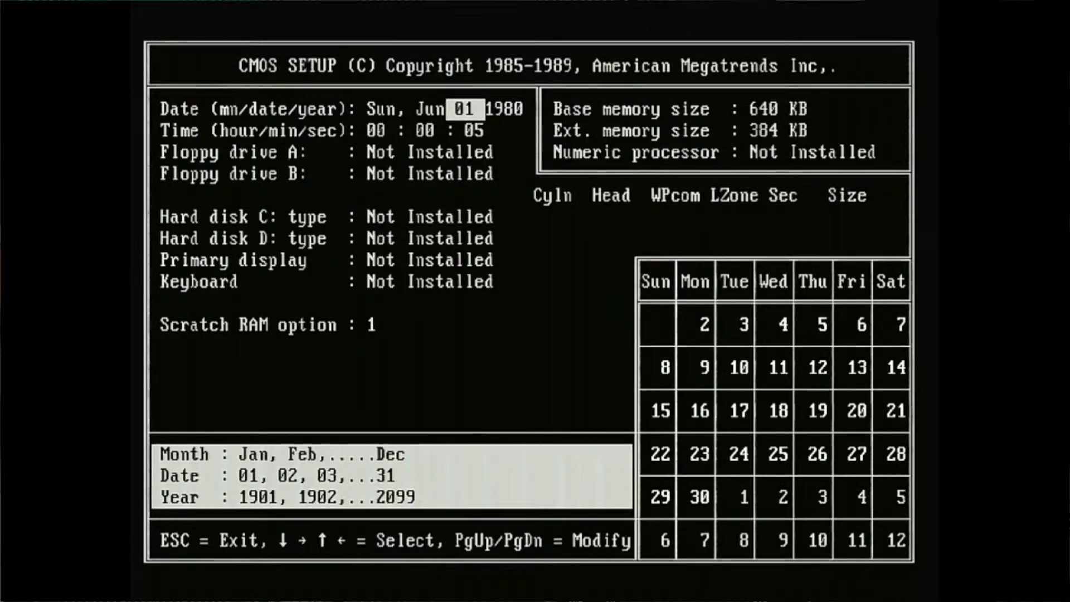
pyautogui.press('pagedown')
pyautogui.press('pagedown')
pyautogui.press('pagedown')
pyautogui.press('pagedown')
pyautogui.press('pagedown')
pyautogui.press('pagedown')
pyautogui.press('pagedown')
pyautogui.press('pagedown')
pyautogui.press('pagedown')
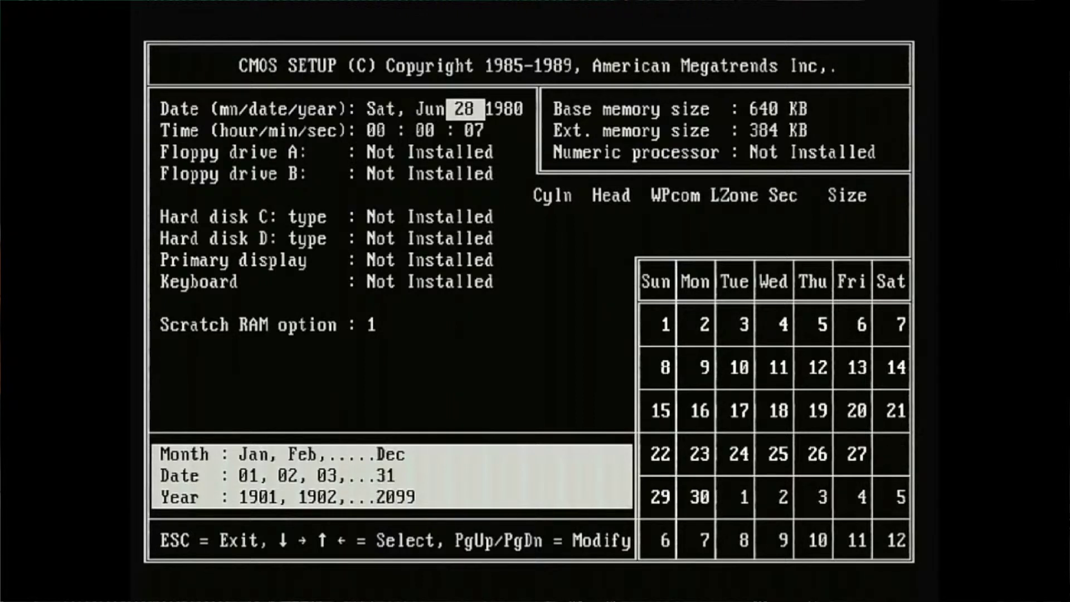
pyautogui.press('pagedown')
pyautogui.press('pagedown')
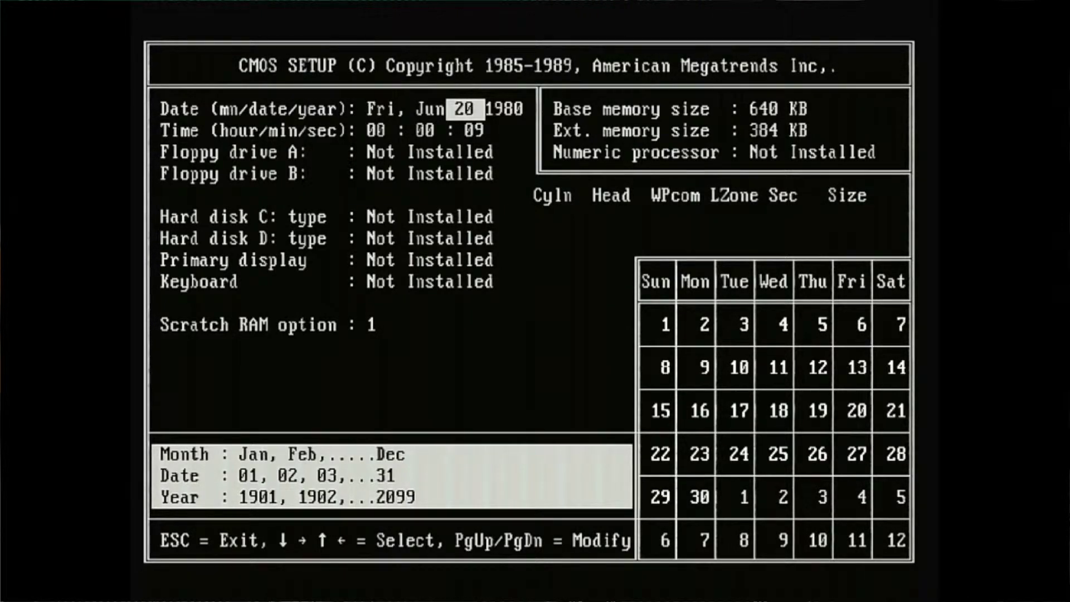
# Step: Set the year of the system date to 2018
pyautogui.press('Right')
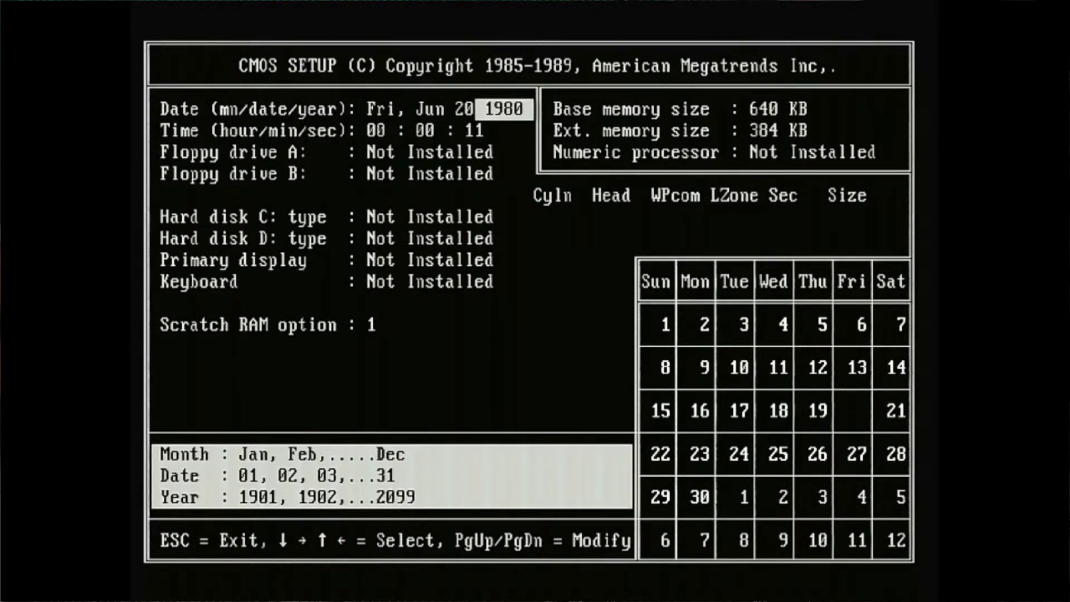
pyautogui.press('pagedown')
pyautogui.press('pageup')
pyautogui.press('pageup')
pyautogui.press('pageup')
pyautogui.press('pageup')
pyautogui.press('pageup')
pyautogui.press('pageup')
pyautogui.press('pageup')
pyautogui.press('pageup')
pyautogui.press('pageup')
pyautogui.press('pageup')
pyautogui.press('pageup')
pyautogui.press('pageup')
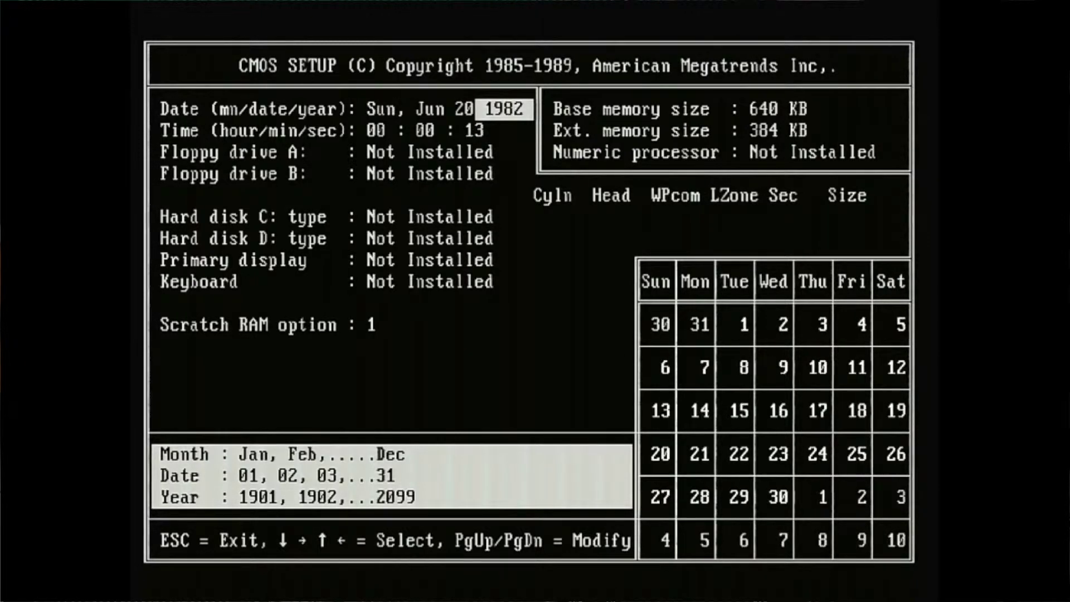
pyautogui.press('pageup')
pyautogui.press('pageup')
pyautogui.press('pageup')
pyautogui.press('pageup')
pyautogui.press('pageup')
pyautogui.press('pageup')
pyautogui.press('pageup')
pyautogui.press('pageup')
pyautogui.press('pageup')
pyautogui.press('pageup')
pyautogui.press('pageup')
pyautogui.press('pageup')
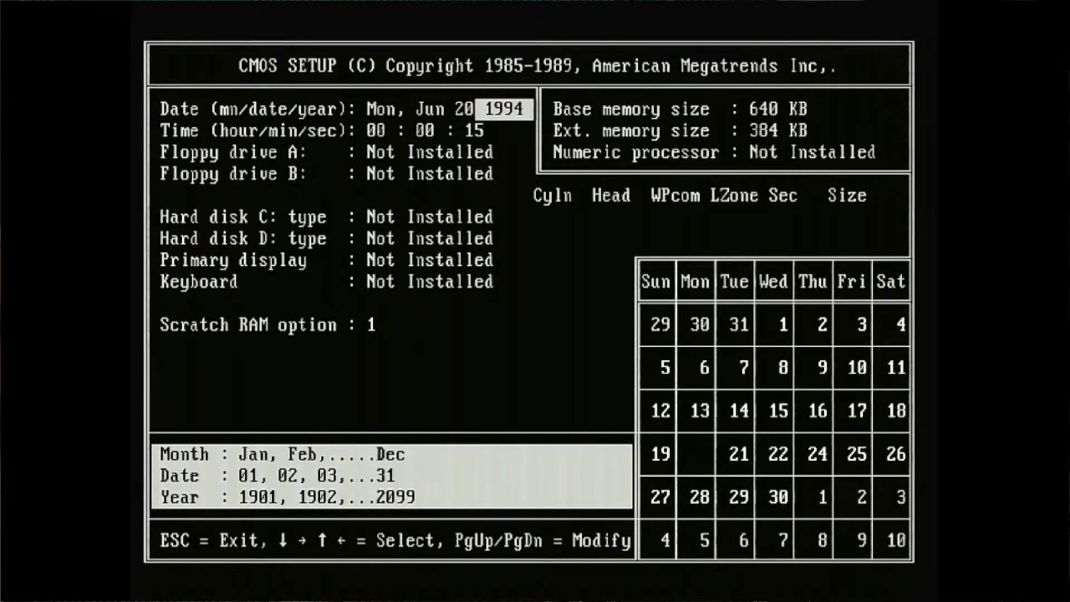
pyautogui.press('pageup')
pyautogui.press('pageup')
pyautogui.press('pageup')
pyautogui.press('pageup')
pyautogui.press('pageup')
pyautogui.press('pageup')
pyautogui.press('pageup')
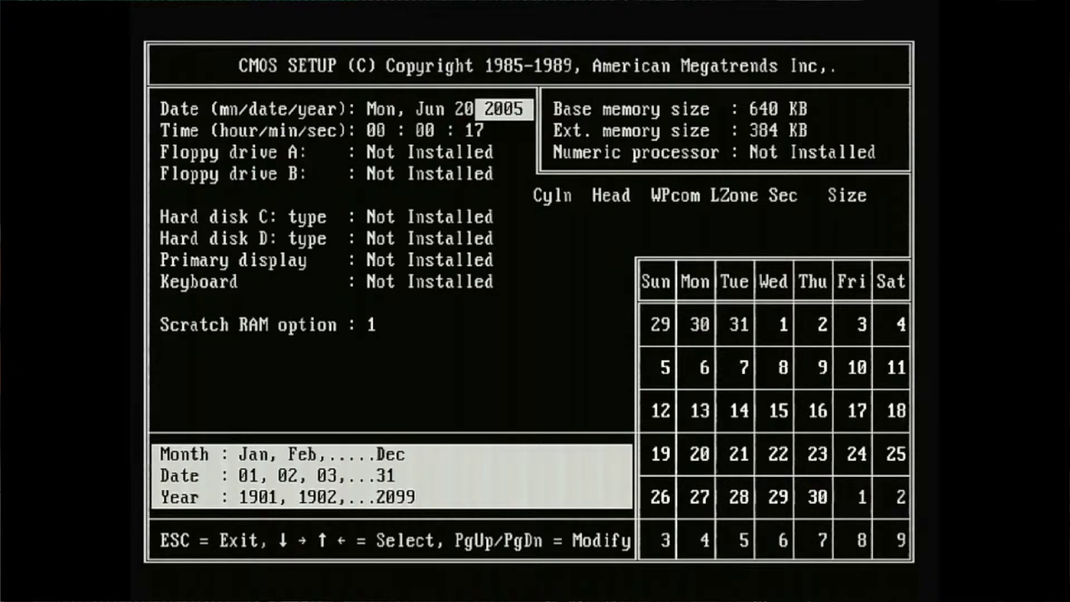
pyautogui.press('pageup')
pyautogui.press('pageup')
pyautogui.press('pageup')
pyautogui.press('pageup')
pyautogui.press('pageup')
pyautogui.press('pageup')
pyautogui.press('pageup')
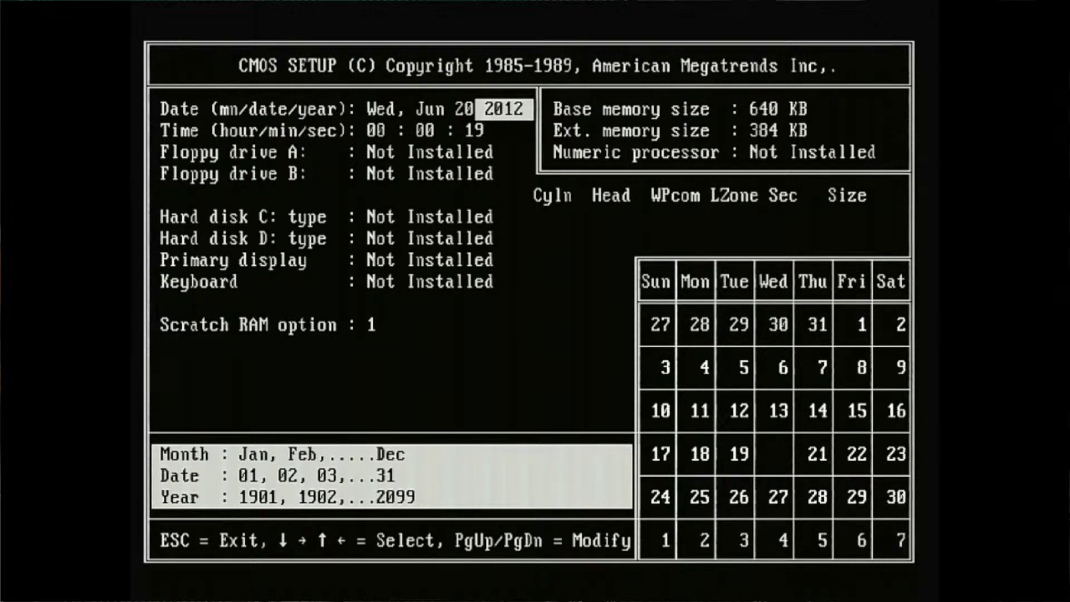
pyautogui.press('pageup')
# Step: Set the hour of the system time to 22
pyautogui.press('Down')
pyautogui.press('Right')
pyautogui.press('Left')
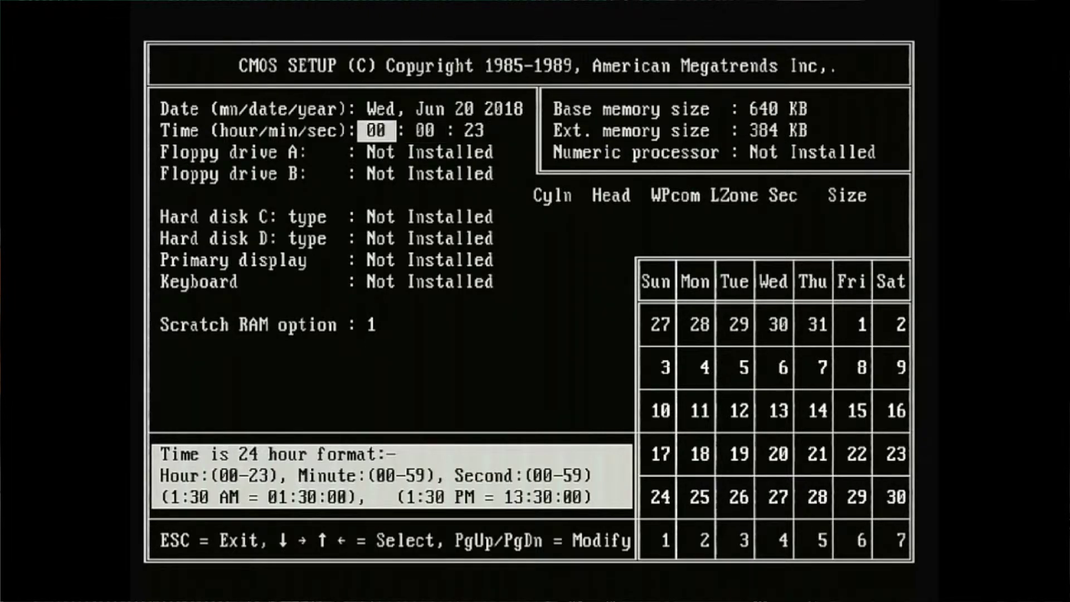
pyautogui.press('pagedown')
pyautogui.press('pagedown')
# Step: Set the minutes of the system time to 30
pyautogui.press('Right')
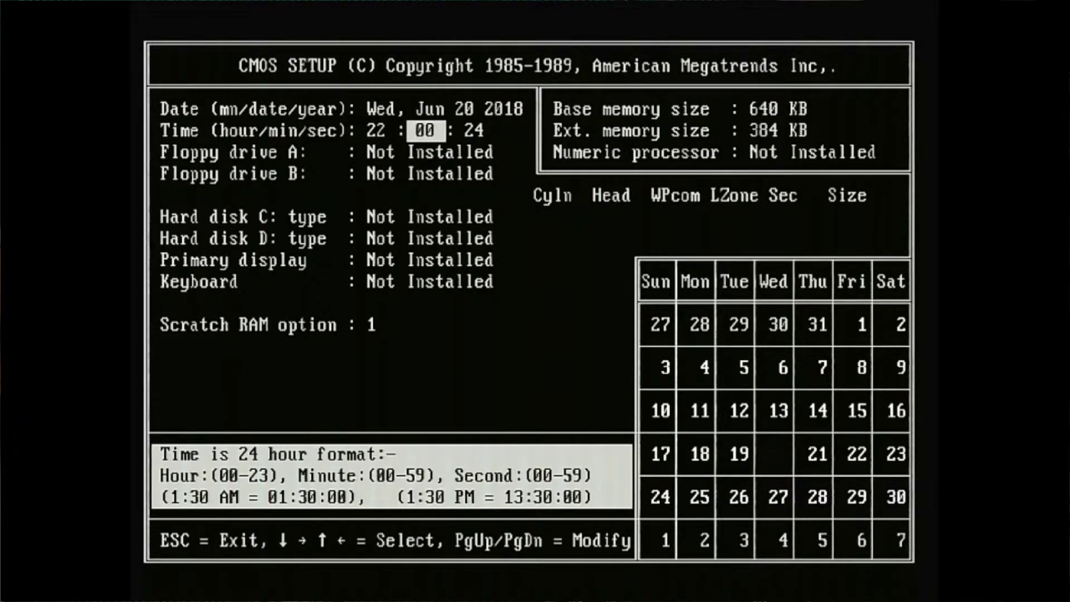
pyautogui.press('pageup')
pyautogui.press('pageup')
pyautogui.press('pageup')
pyautogui.press('pageup')
pyautogui.press('pageup')
pyautogui.press('pageup')
pyautogui.press('pageup')
pyautogui.press('pageup')
pyautogui.press('pageup')
pyautogui.press('pageup')
pyautogui.press('pageup')
pyautogui.press('pageup')
pyautogui.press('pageup')
pyautogui.press('pageup')
pyautogui.press('pageup')
pyautogui.press('pageup')
pyautogui.press('pageup')
pyautogui.press('pageup')
pyautogui.press('pageup')
pyautogui.press('pageup')
pyautogui.press('pageup')
pyautogui.press('pageup')
pyautogui.press('pageup')
pyautogui.press('pageup')
pyautogui.press('pageup')
pyautogui.press('pageup')
pyautogui.press('pageup')
pyautogui.press('pageup')
pyautogui.press('pageup')
pyautogui.press('pageup')
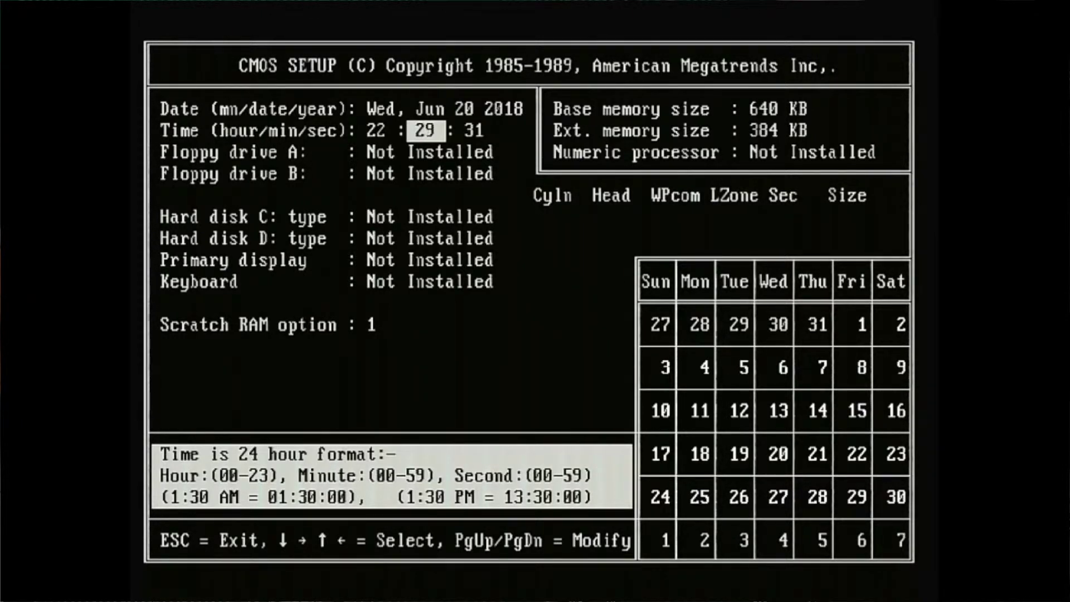
# Step: Set the primary display to VGA or EGA and the keyboard to Installed
pyautogui.press('Right')
pyautogui.press('Down')
pyautogui.press('Down')
pyautogui.press('Down')
pyautogui.press('Down')
pyautogui.press('Down')
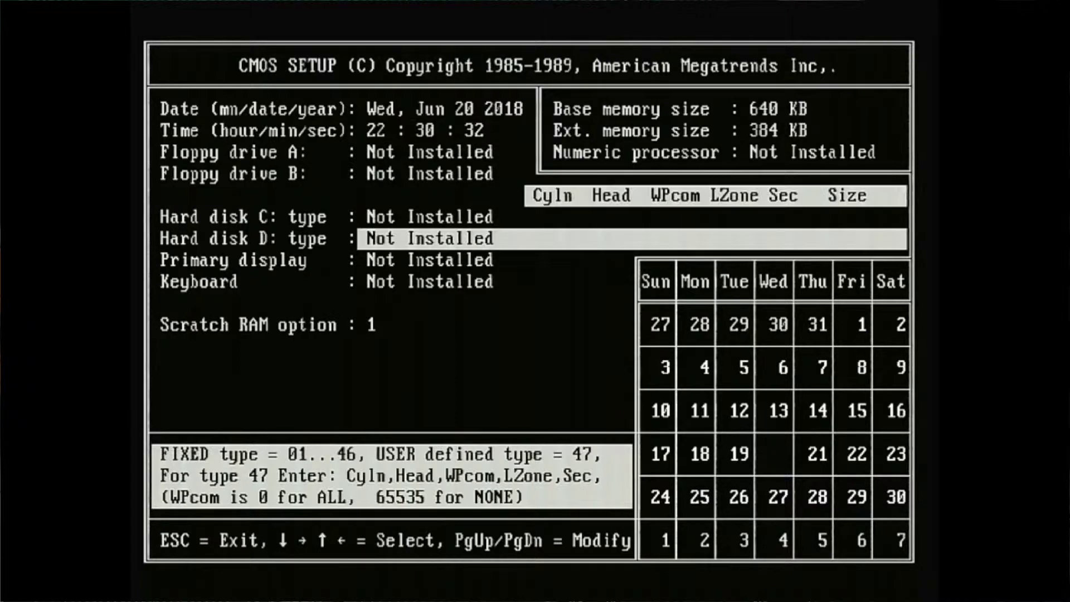
pyautogui.press('pagedown')
pyautogui.press('pagedown')
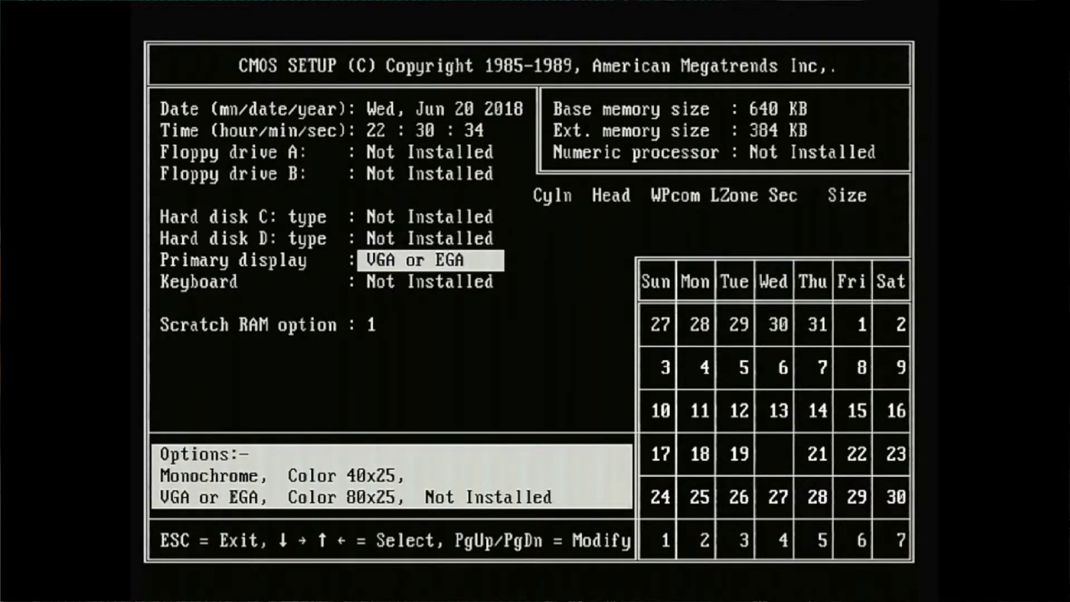
pyautogui.press('Down')
pyautogui.press('pagedown')
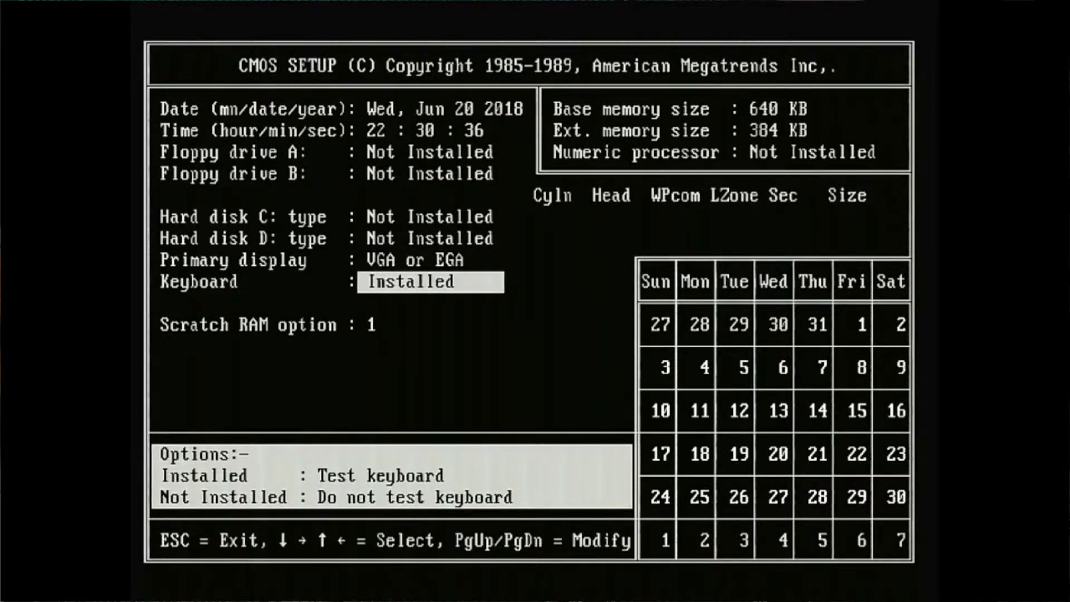
# Step: Exit the CMOS setup and bypass the memory test during startup
pyautogui.press('Escape')
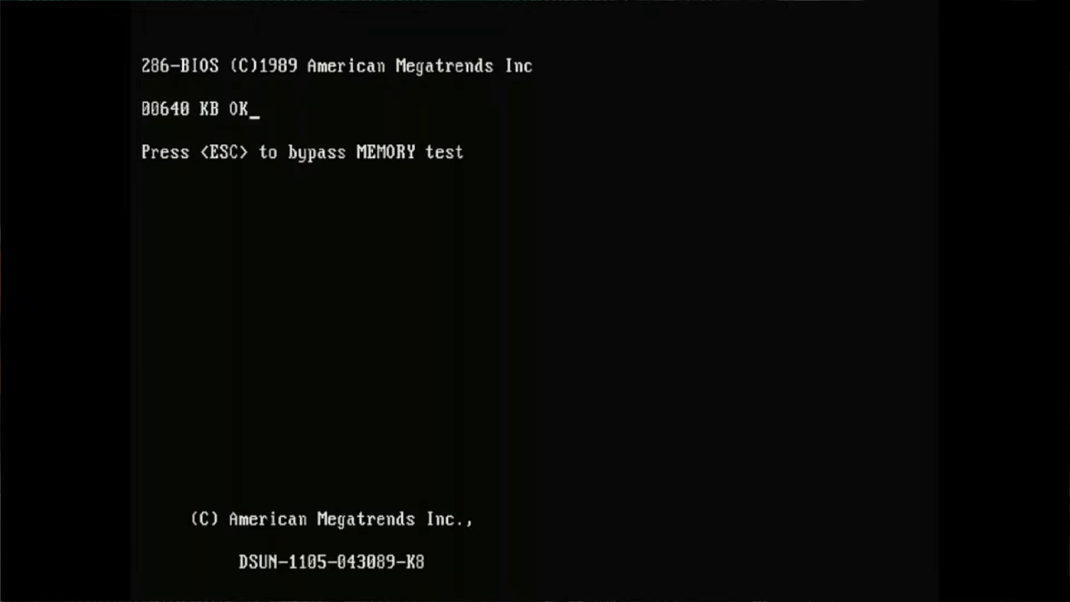
pyautogui.press('Escape')
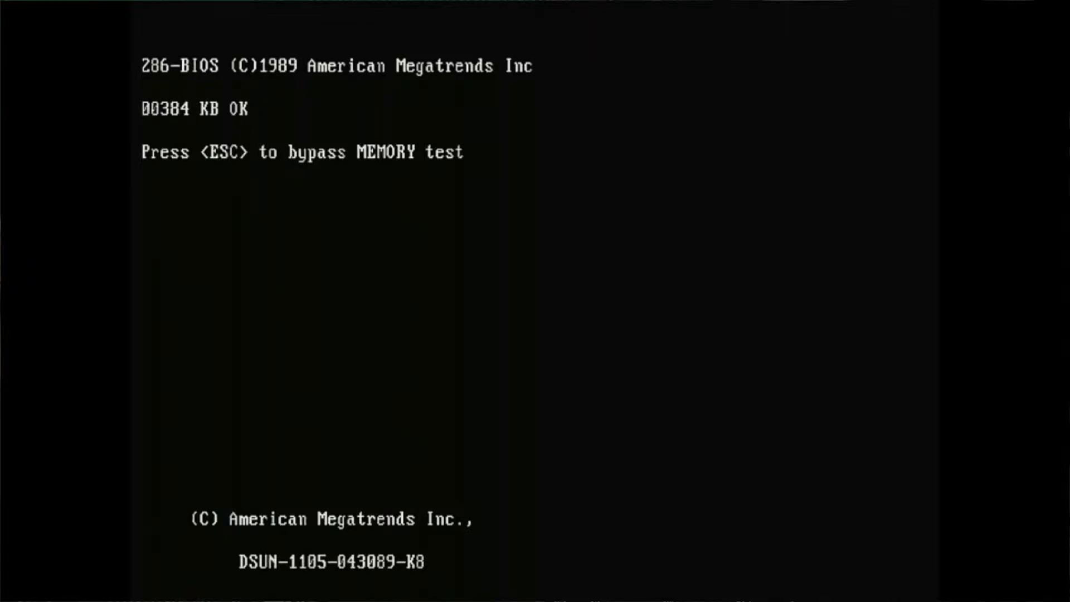
pyautogui.press('Escape')
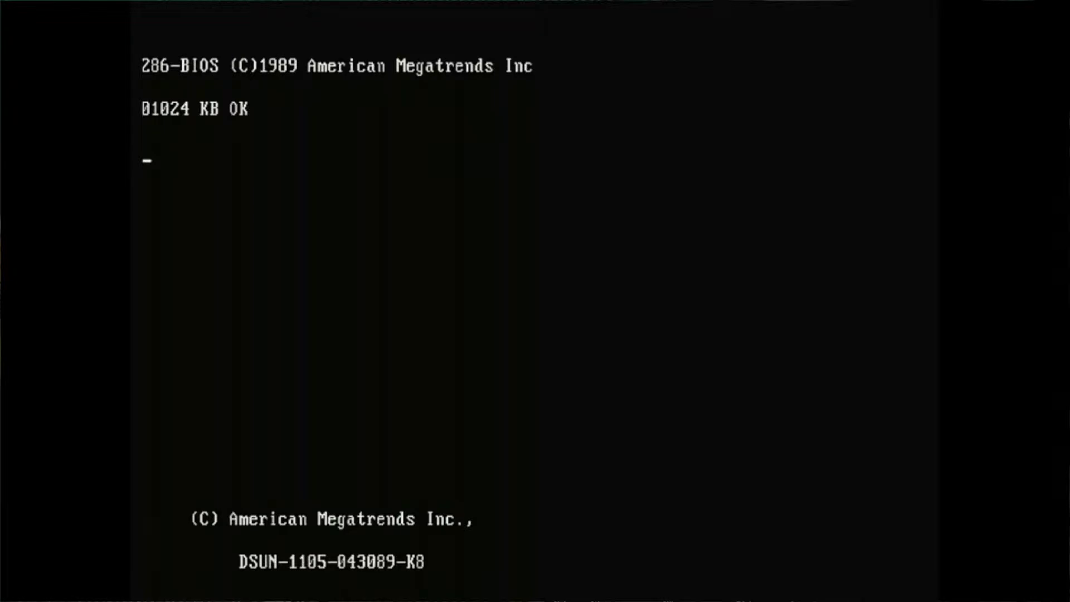